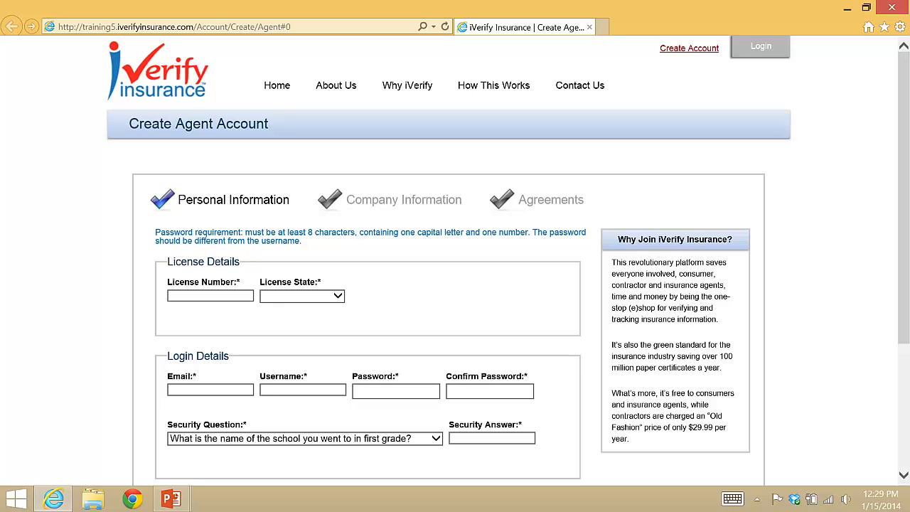
Enter the agent's license number and set the license state to Minnesota
{"action": "left_click", "coordinate": [176, 297]}
{"action": "type", "text": "12345"}
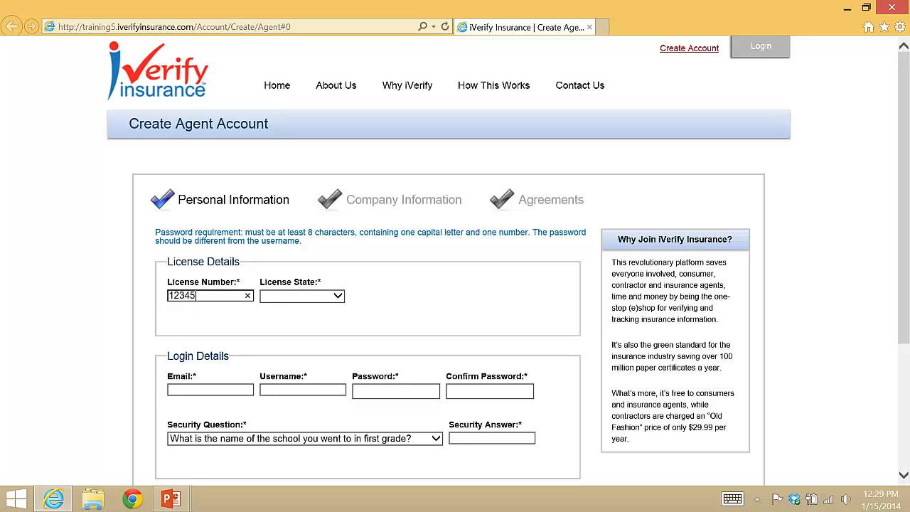
{"action": "key", "text": "Tab"}
{"action": "type", "text": "min"}
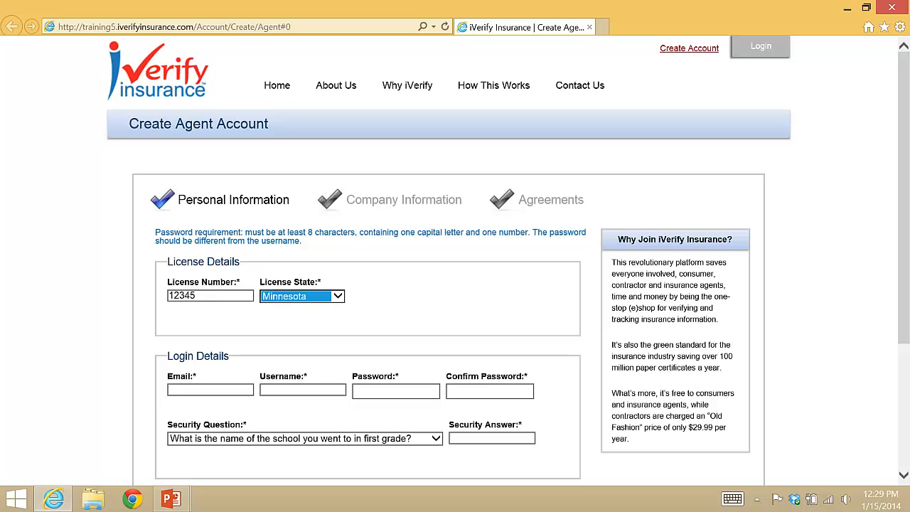
{"action": "key", "text": "Tab"}
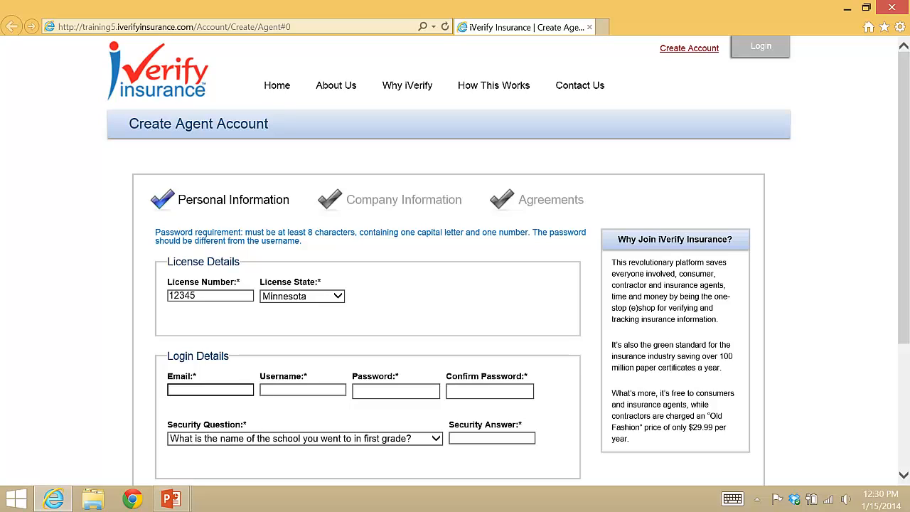
Fill in the login e-mail, username and password under Login Details
{"action": "key", "text": "Tab"}
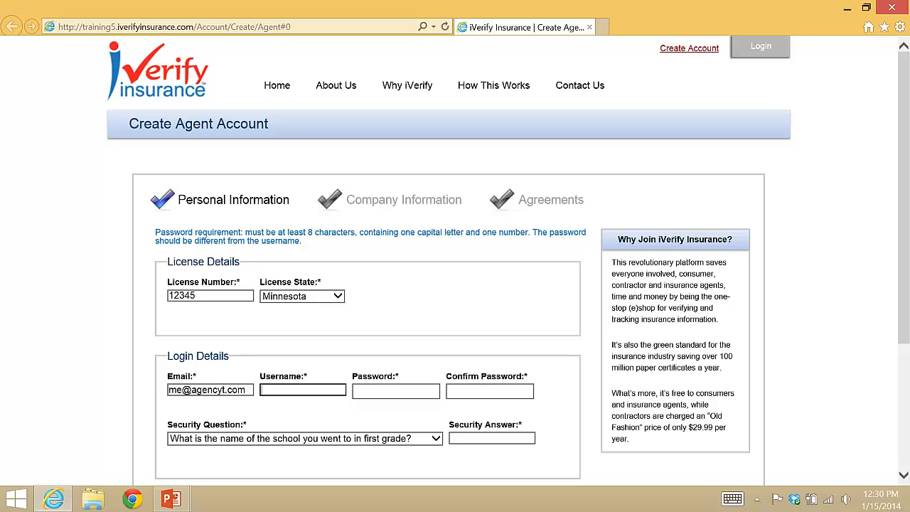
{"action": "type", "text": "AgencyT"}
{"action": "key", "text": "Tab"}
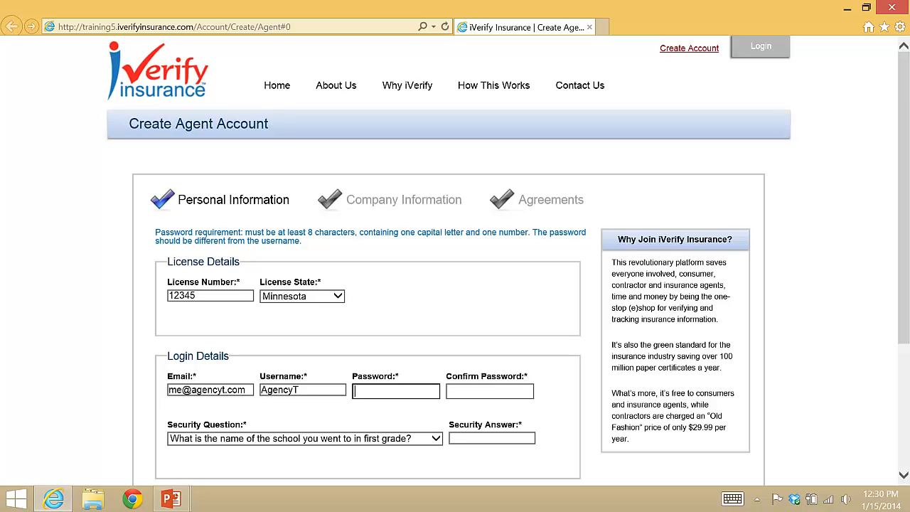
{"action": "type", "text": "••••••••"}
{"action": "key", "text": "Tab"}
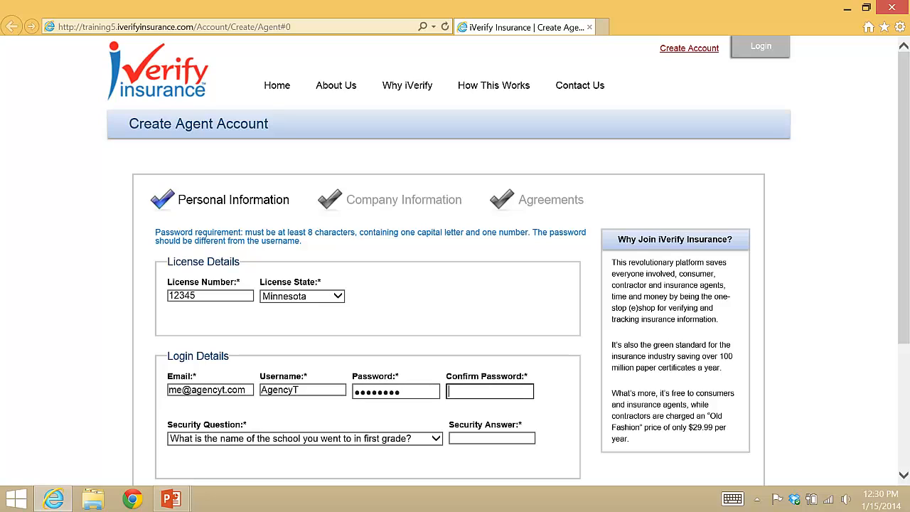
{"action": "type", "text": "••••••••"}
Keep the first-grade school security question and enter its security answer
{"action": "key", "text": "Tab"}
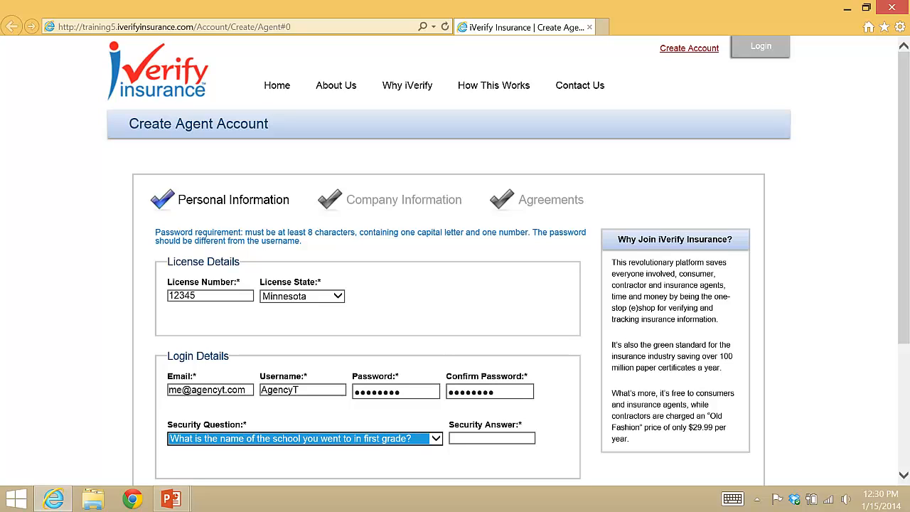
{"action": "key", "text": "alt+Down"}
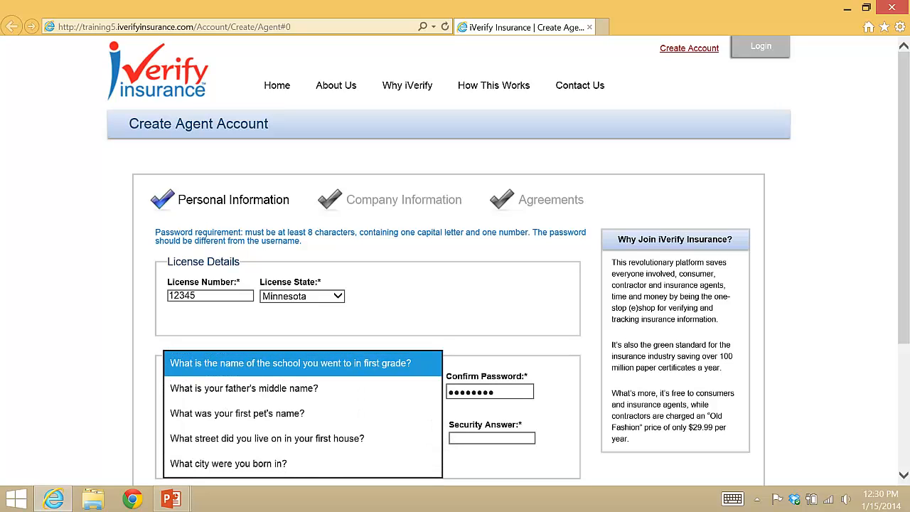
{"action": "key", "text": "Return"}
{"action": "key", "text": "Tab"}
{"action": "type", "text": "Sc"}
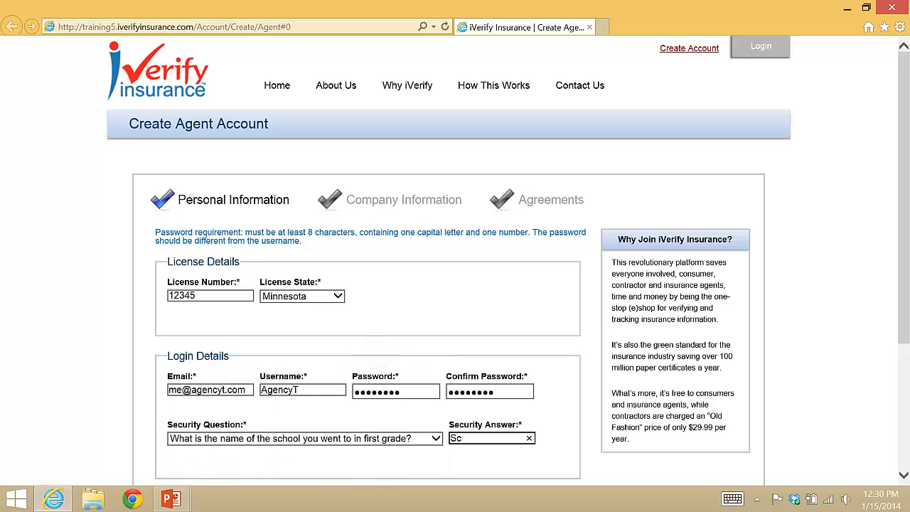
{"action": "type", "text": "hool"}
{"action": "scroll", "coordinate": [455, 261], "scroll_direction": "down", "scroll_amount": 3}
{"action": "scroll", "coordinate": [455, 260], "scroll_direction": "down", "scroll_amount": 2}
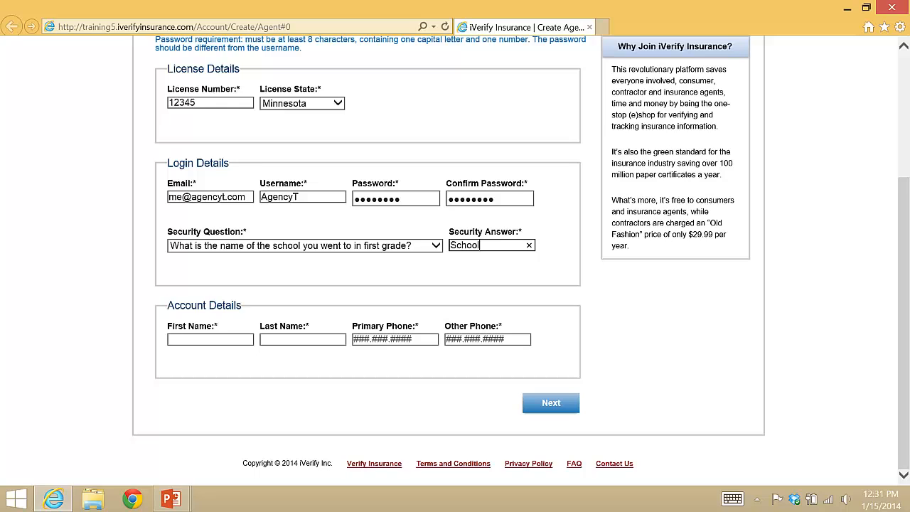
Enter the agent's first and last name plus primary and other phone numbers, then continue
{"action": "key", "text": "Tab"}
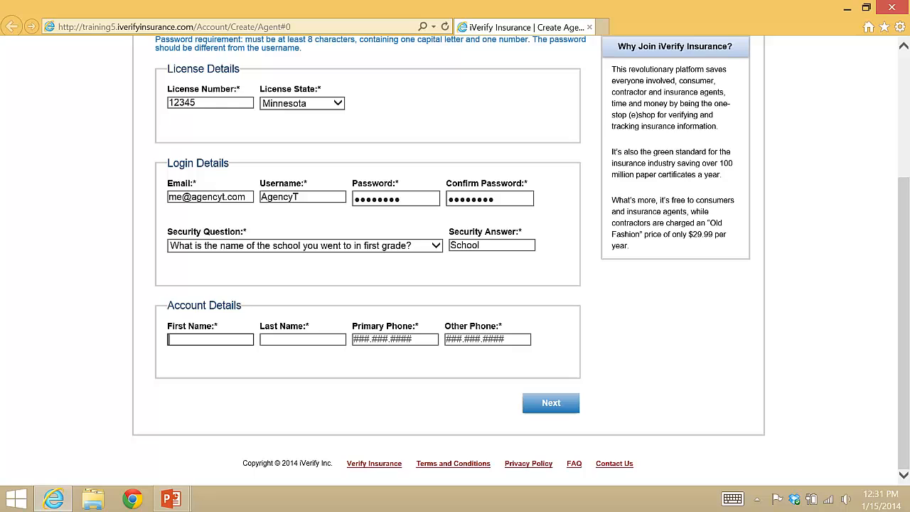
{"action": "type", "text": "Lisa"}
{"action": "key", "text": "Tab"}
{"action": "type", "text": "Ag"}
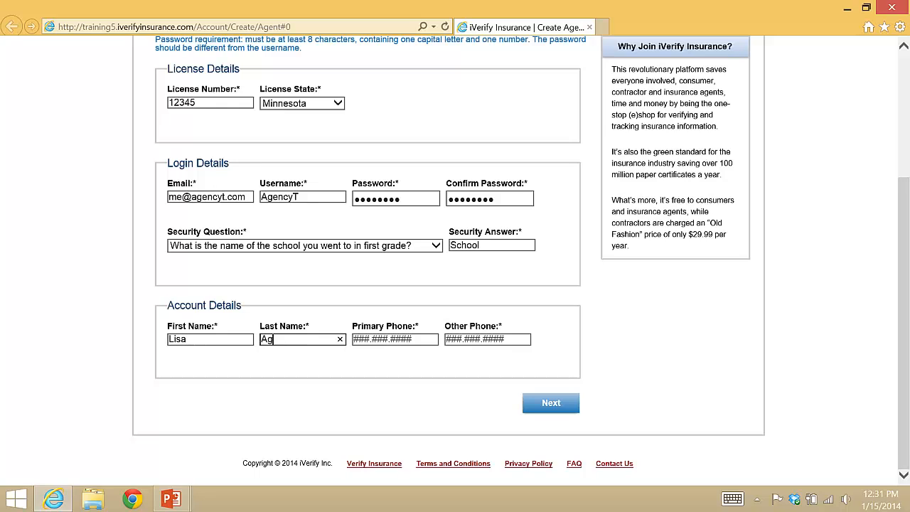
{"action": "type", "text": "ent"}
{"action": "key", "text": "Tab"}
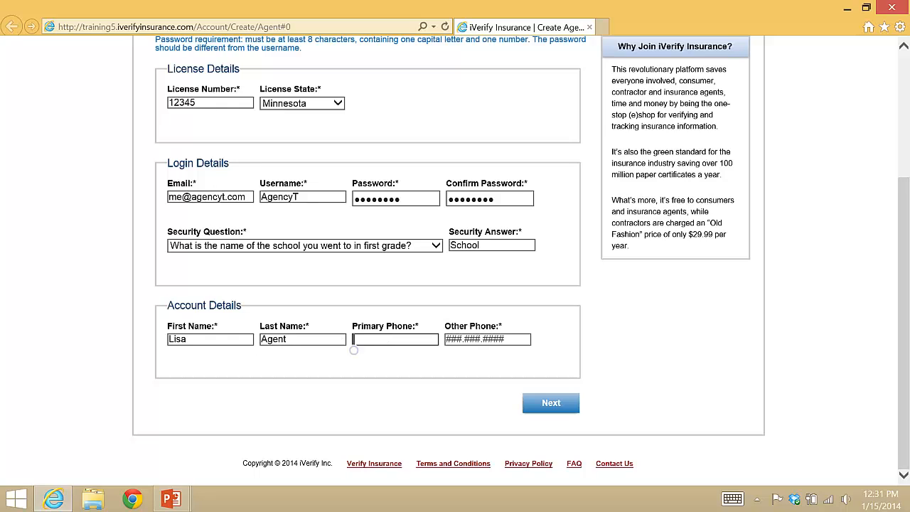
{"action": "type", "text": "123.456.7890"}
{"action": "key", "text": "Tab"}
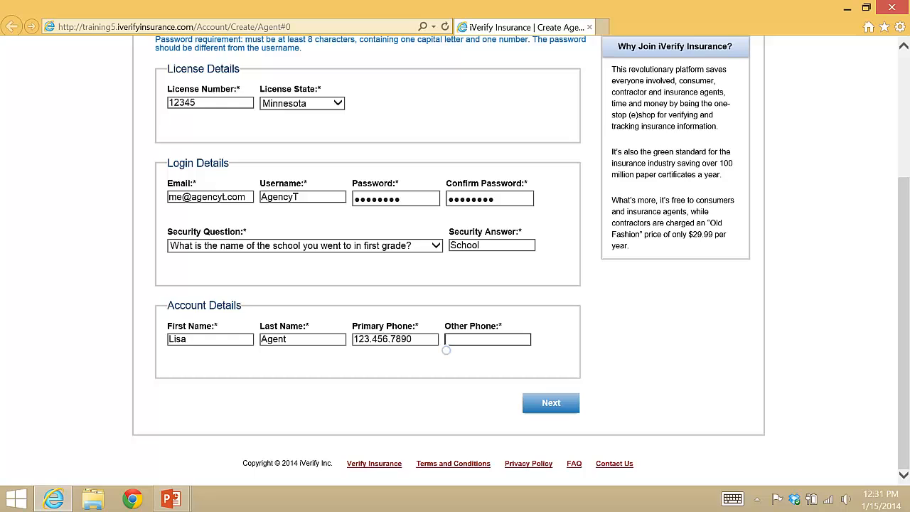
{"action": "type", "text": "123.456.7899"}
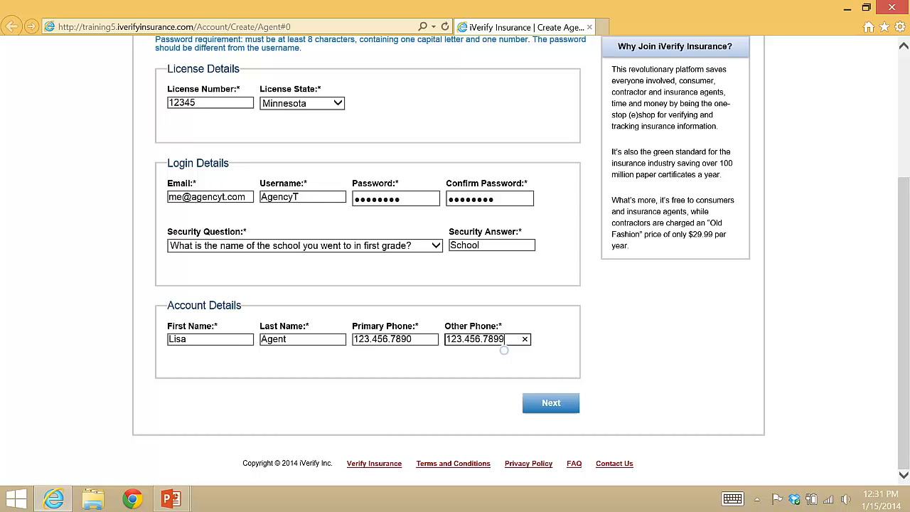
{"action": "left_click", "coordinate": [551, 404]}
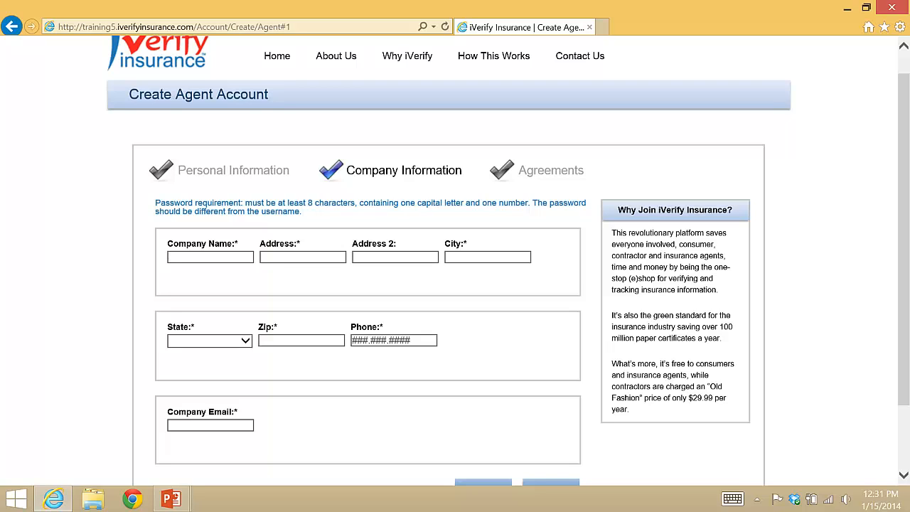
Enter company name 'Agency T' with its street address and city
{"action": "left_click", "coordinate": [208, 256]}
{"action": "type", "text": "Agency"}
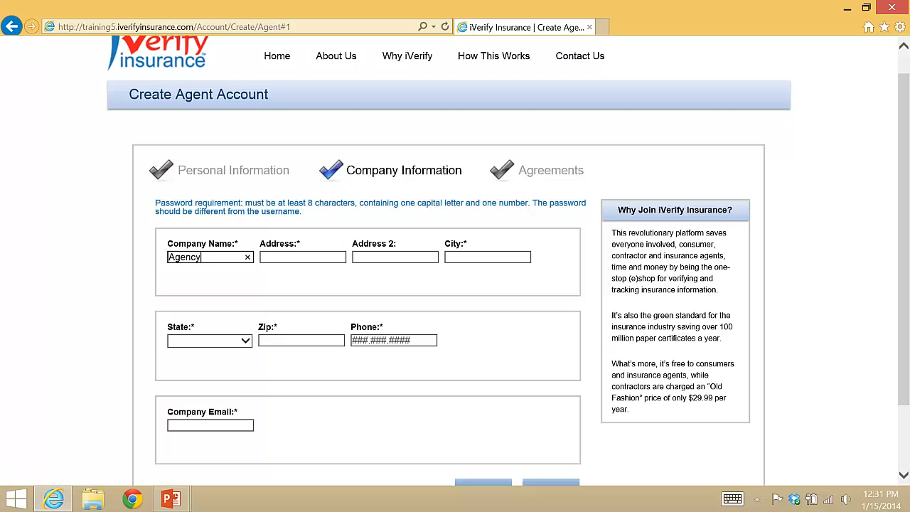
{"action": "type", "text": " T"}
{"action": "key", "text": "Tab"}
{"action": "type", "text": "123 "}
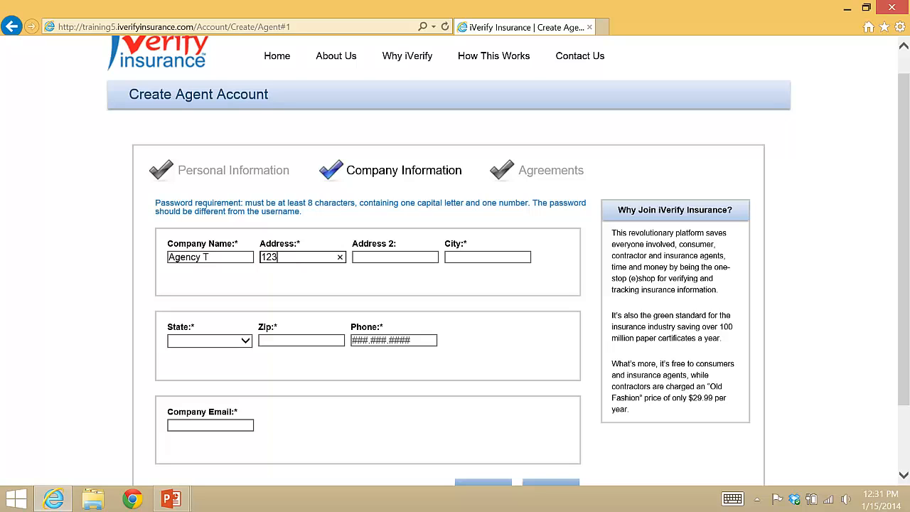
{"action": "type", "text": "Main"}
{"action": "key", "text": "Tab"}
{"action": "key", "text": "Tab"}
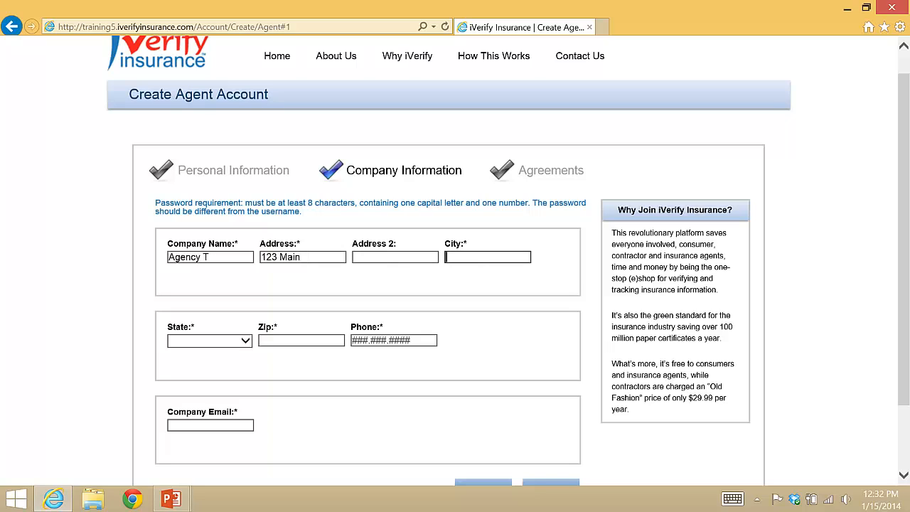
{"action": "type", "text": "Anytown"}
Set the company state to Minnesota and fill in zip code, phone and company e-mail
{"action": "key", "text": "Tab"}
{"action": "type", "text": "Minn"}
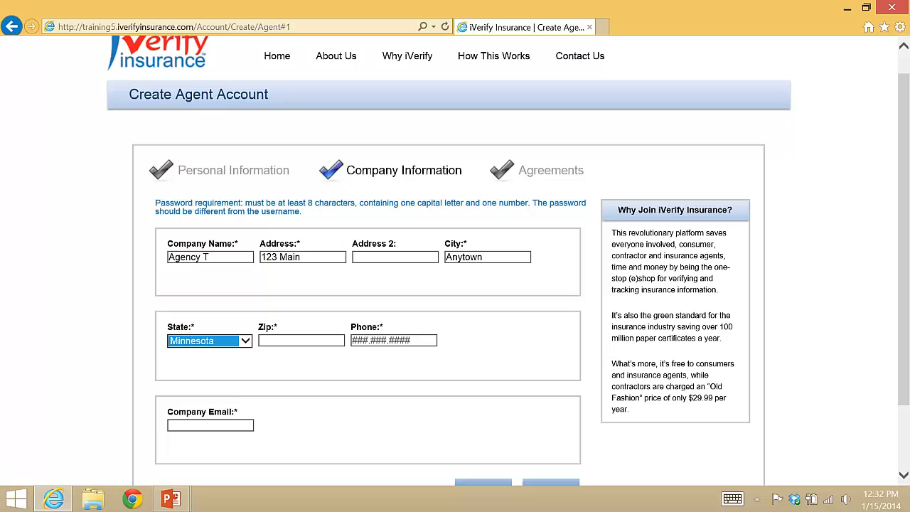
{"action": "key", "text": "Tab"}
{"action": "type", "text": "55025"}
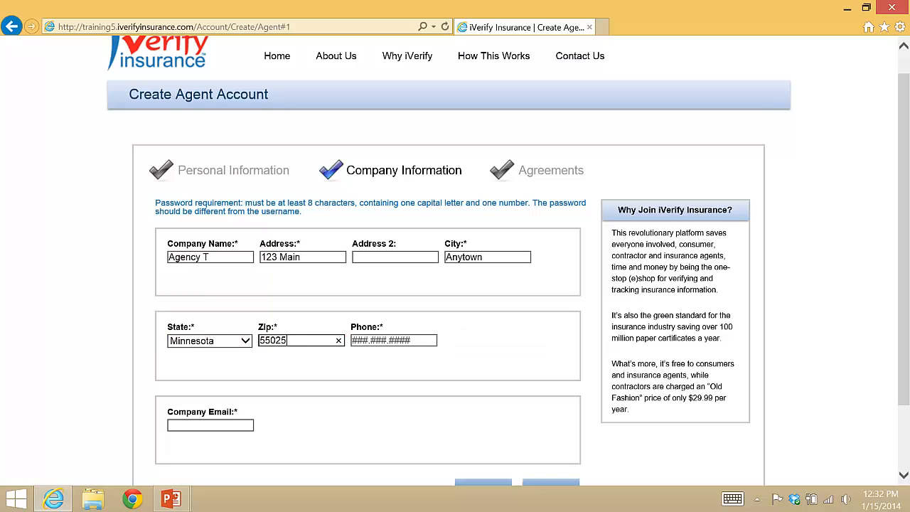
{"action": "key", "text": "Tab"}
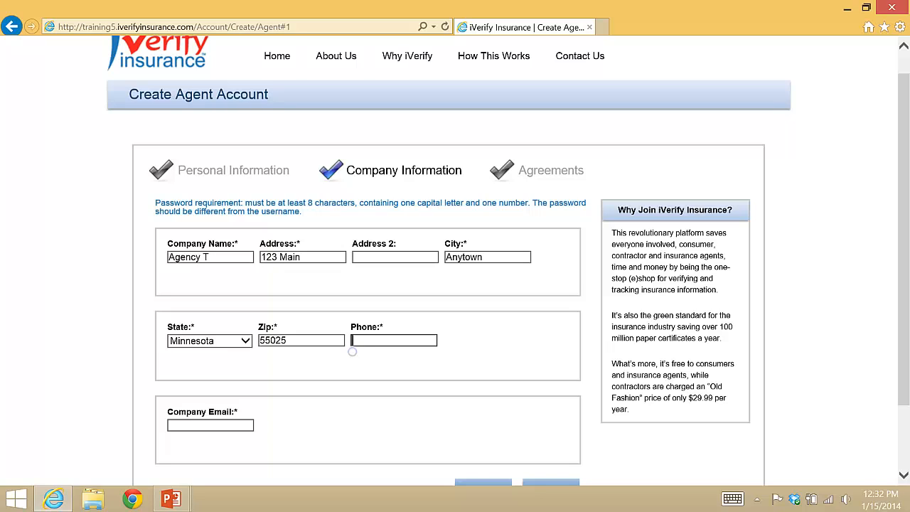
{"action": "type", "text": "123.456.7890"}
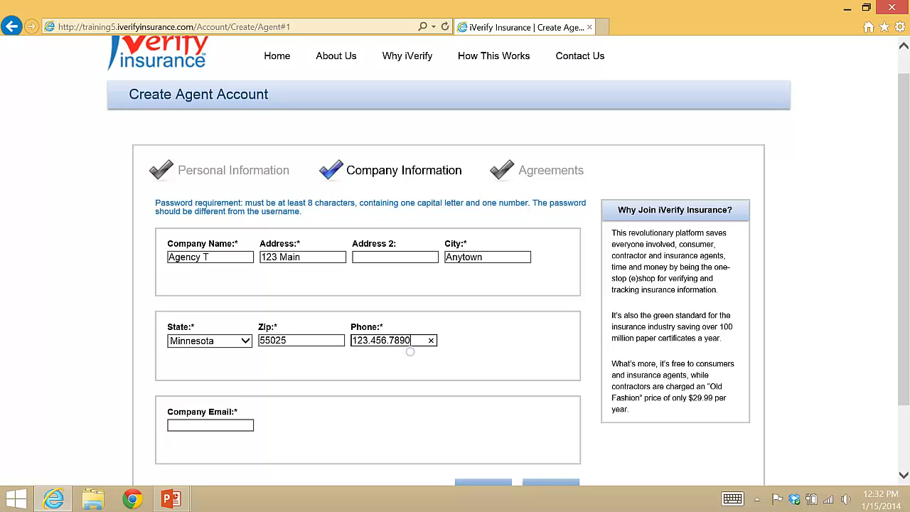
{"action": "key", "text": "Tab"}
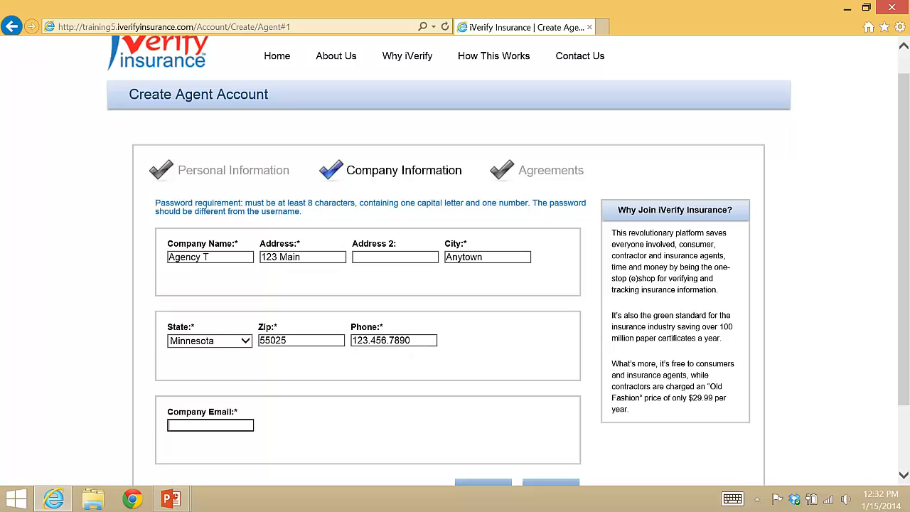
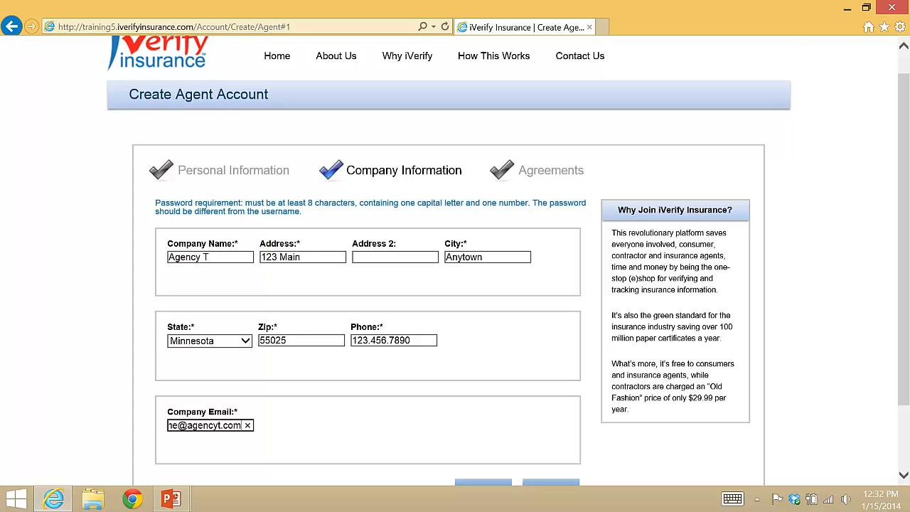
{"action": "scroll", "coordinate": [455, 256], "scroll_direction": "down", "scroll_amount": 2}
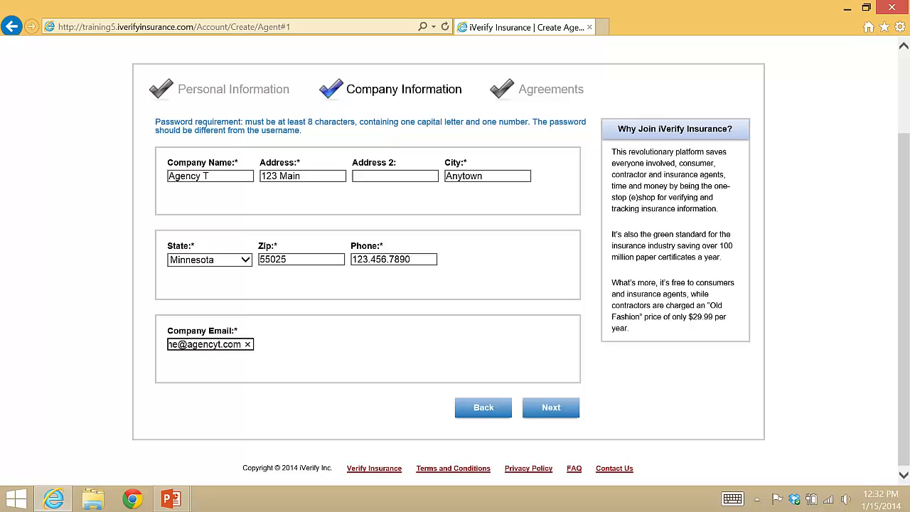
Advance to the Agreements step and open the Site Terms and Conditions PDF
{"action": "left_click", "coordinate": [551, 408]}
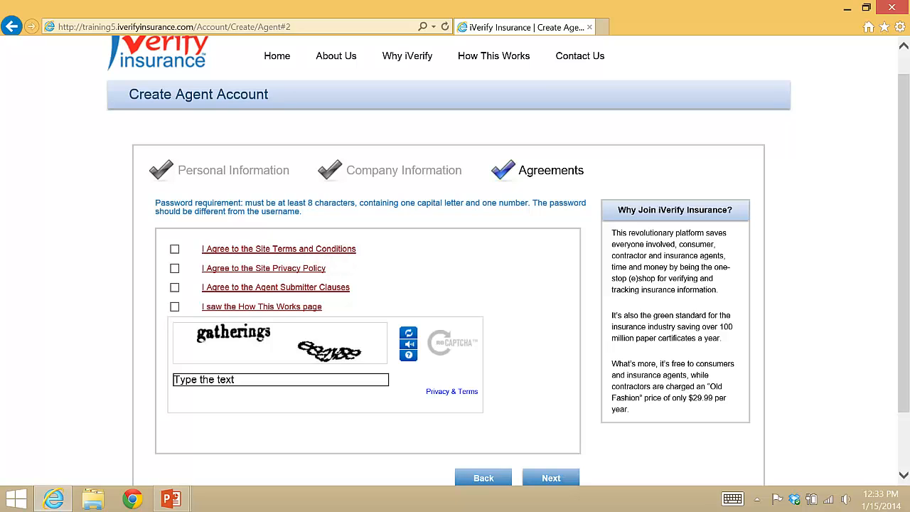
{"action": "left_click", "coordinate": [346, 250]}
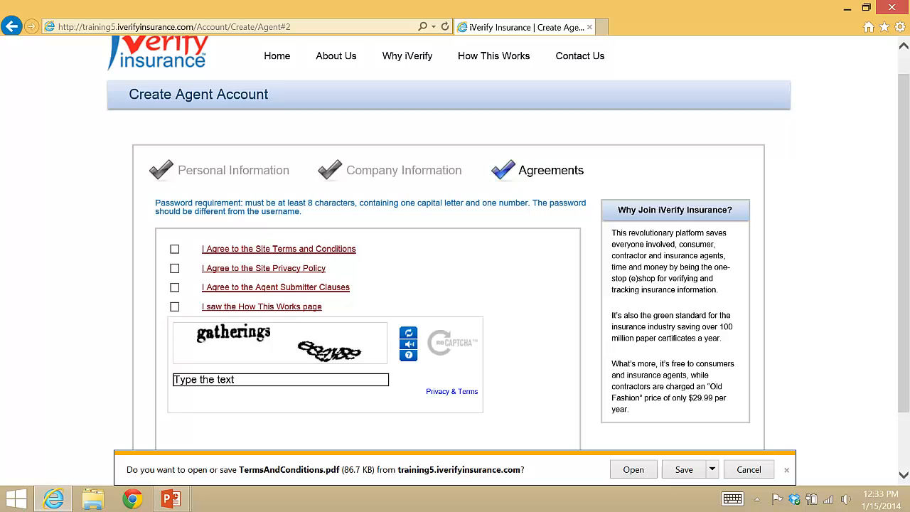
{"action": "left_click", "coordinate": [634, 469]}
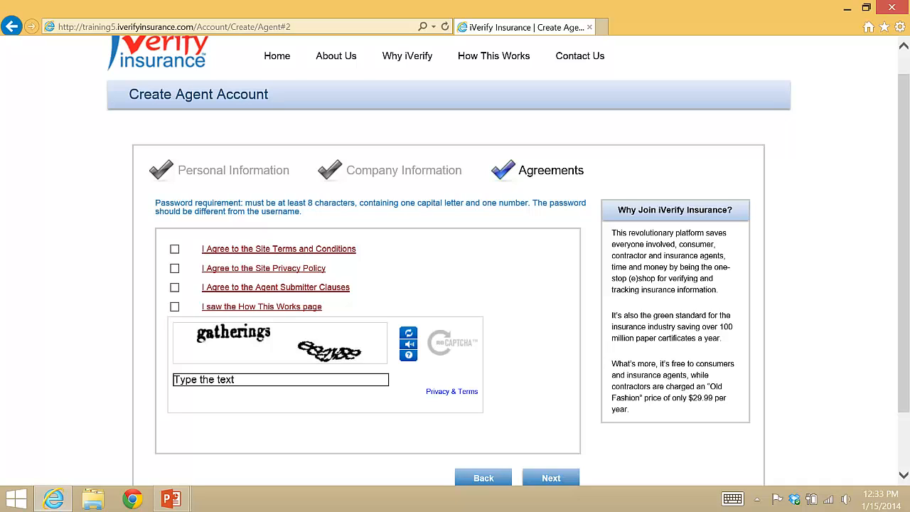
Check all four agreements: Terms and Conditions, Privacy Policy, Agent Submitter Clauses, How This Works
{"action": "left_click", "coordinate": [175, 249]}
{"action": "left_click", "coordinate": [175, 269]}
{"action": "left_click", "coordinate": [174, 287]}
{"action": "left_click", "coordinate": [174, 306]}
Enter the captcha text and submit the agent account form
{"action": "left_click", "coordinate": [217, 378]}
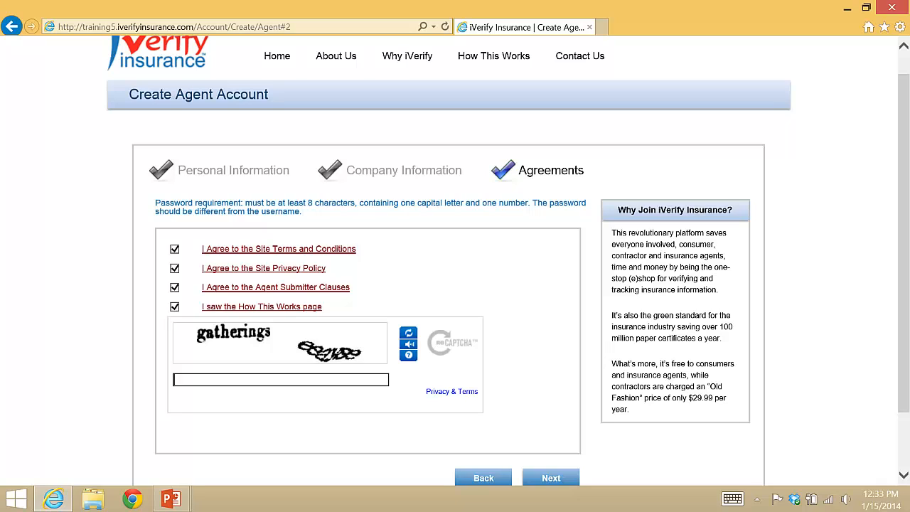
{"action": "type", "text": "gatherings eeayse"}
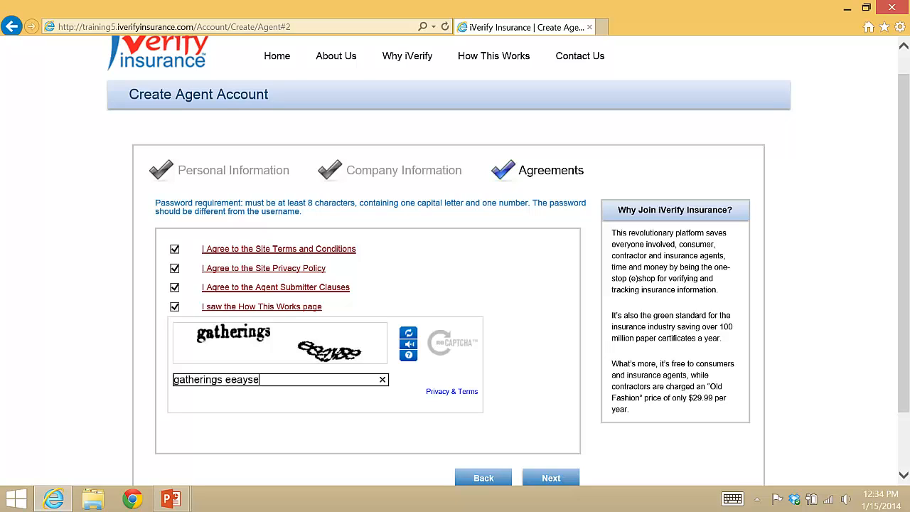
{"action": "key", "text": "Return"}
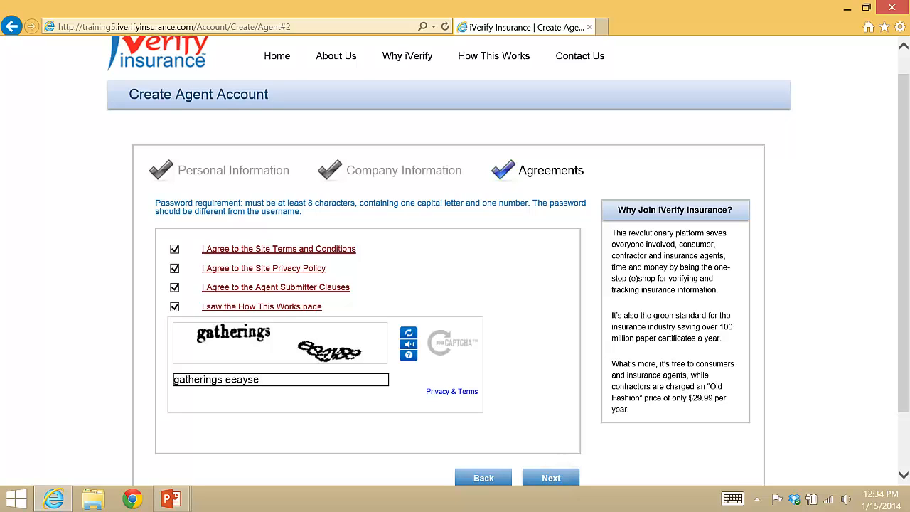